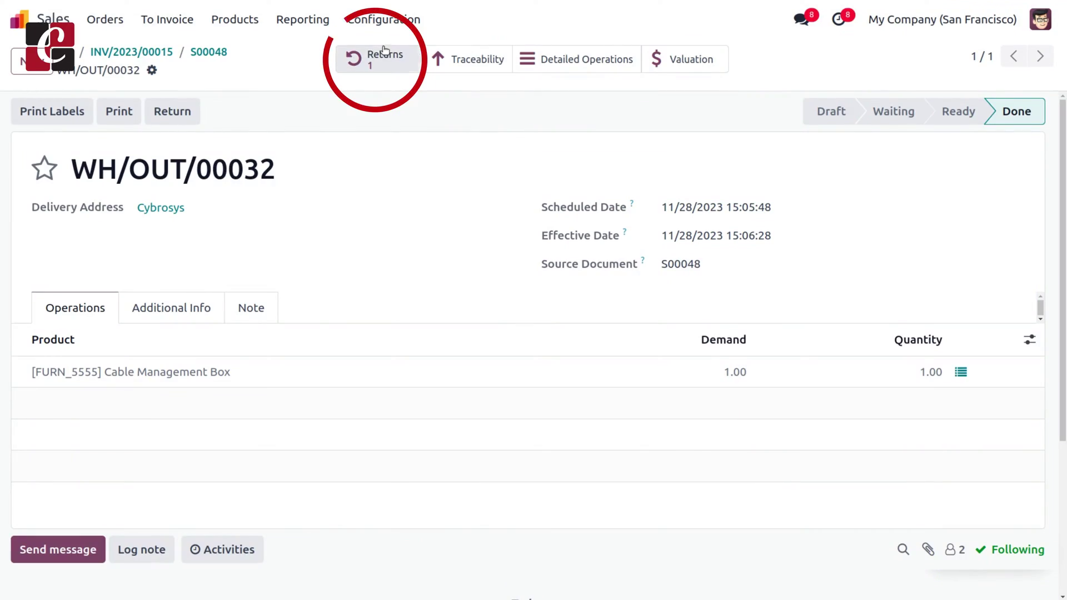
View the return receipt WH/IN/00012 linked to the delivery.
{"action": "left_click", "coordinate": [383, 57]}
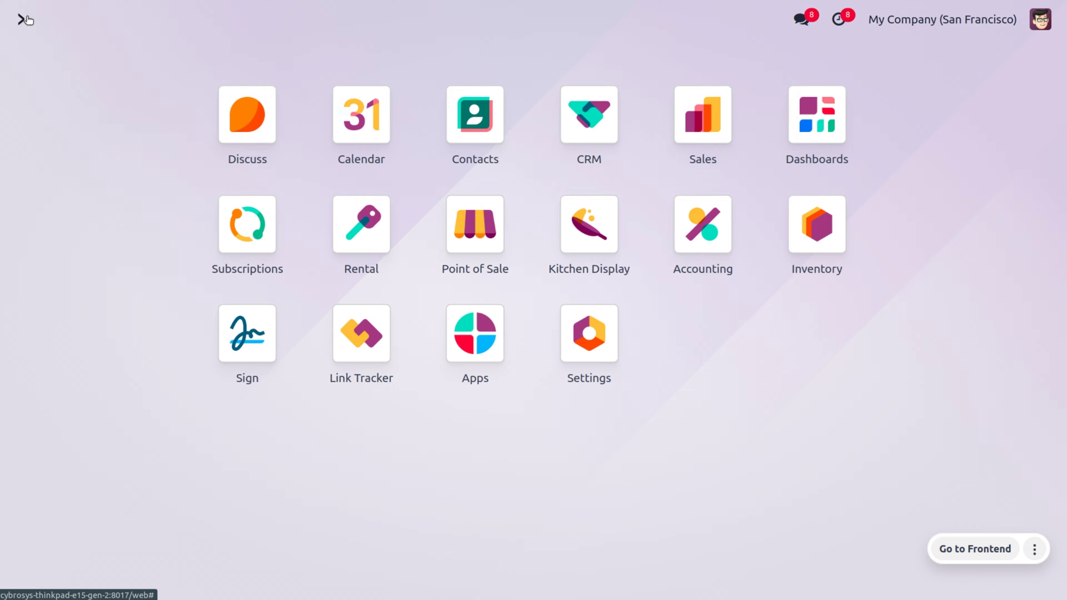
Open the Sales app through the command search.
{"action": "left_click", "coordinate": [22, 19]}
{"action": "key", "text": "BackSpace"}
{"action": "type", "text": "al"}
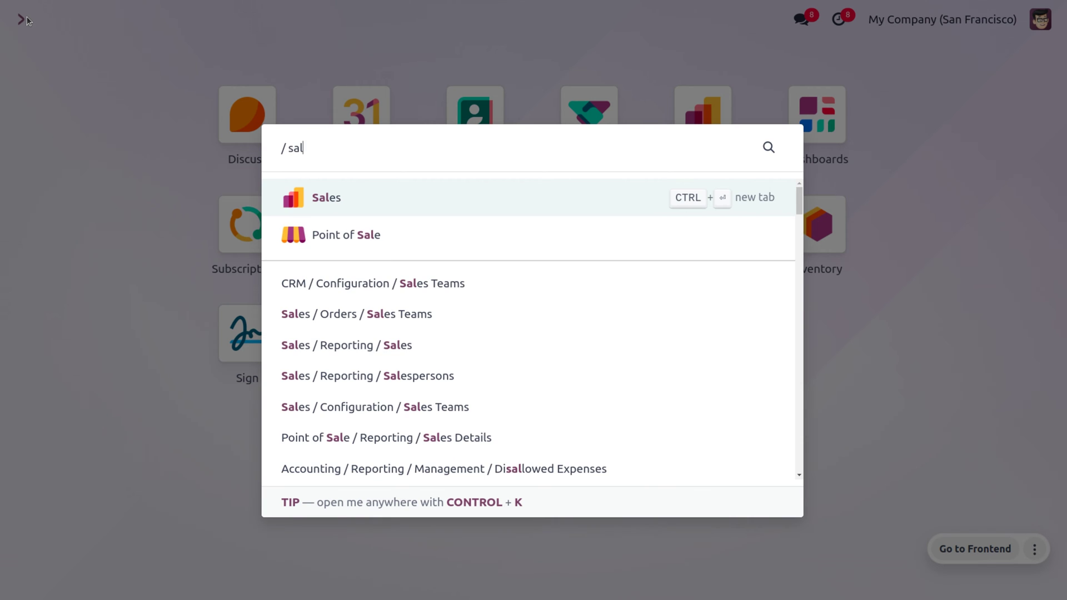
{"action": "key", "text": "Return"}
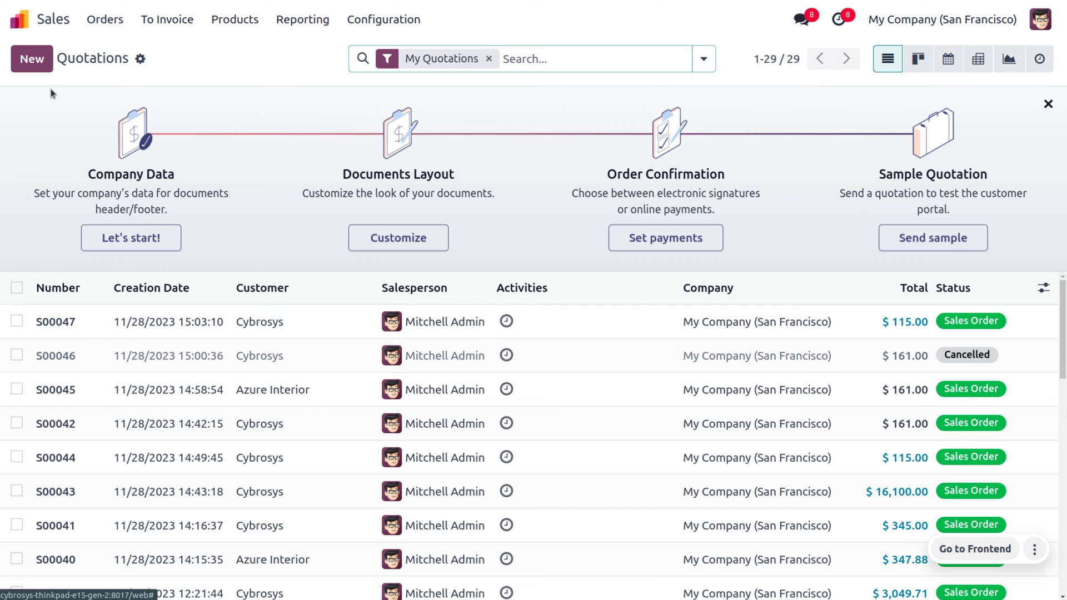
Start a new quotation for Cybrosys with one Cable Management Box line.
{"action": "left_click", "coordinate": [31, 59]}
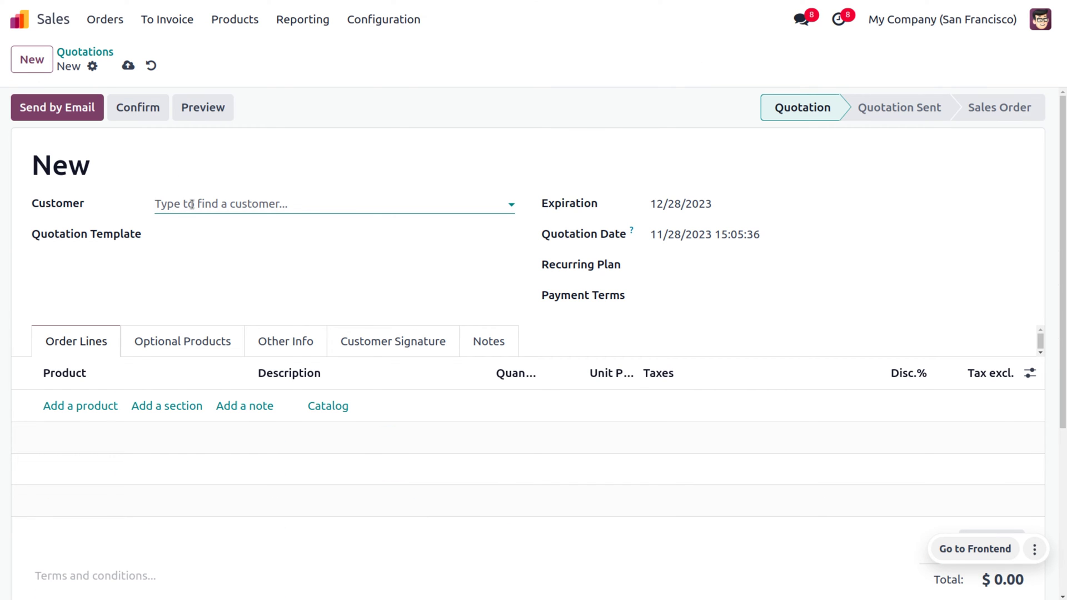
{"action": "left_click", "coordinate": [192, 204]}
{"action": "left_click", "coordinate": [197, 233]}
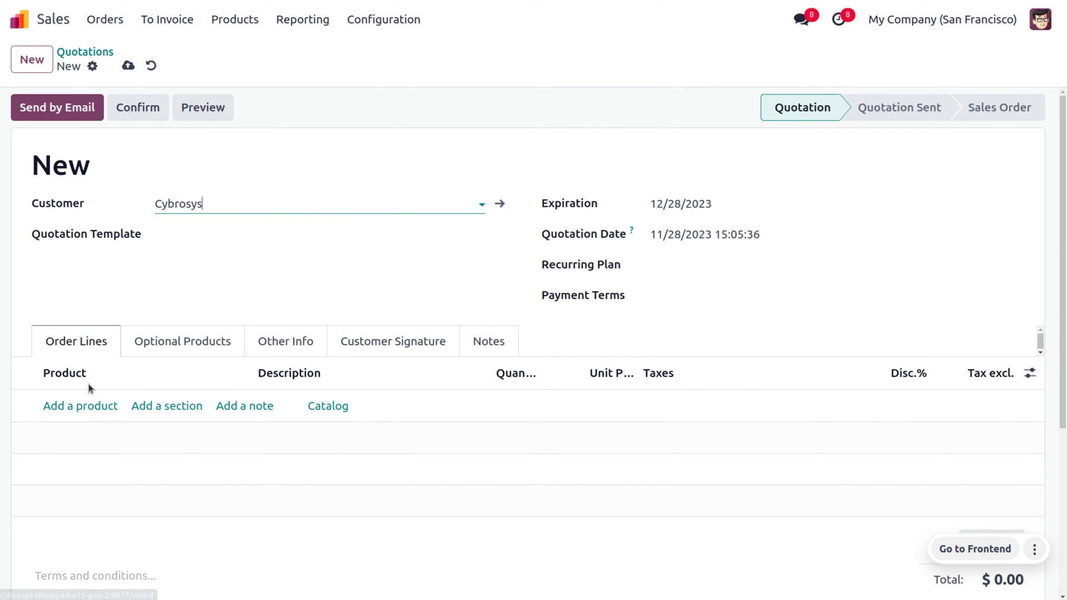
{"action": "left_click", "coordinate": [81, 406]}
{"action": "left_click", "coordinate": [87, 402]}
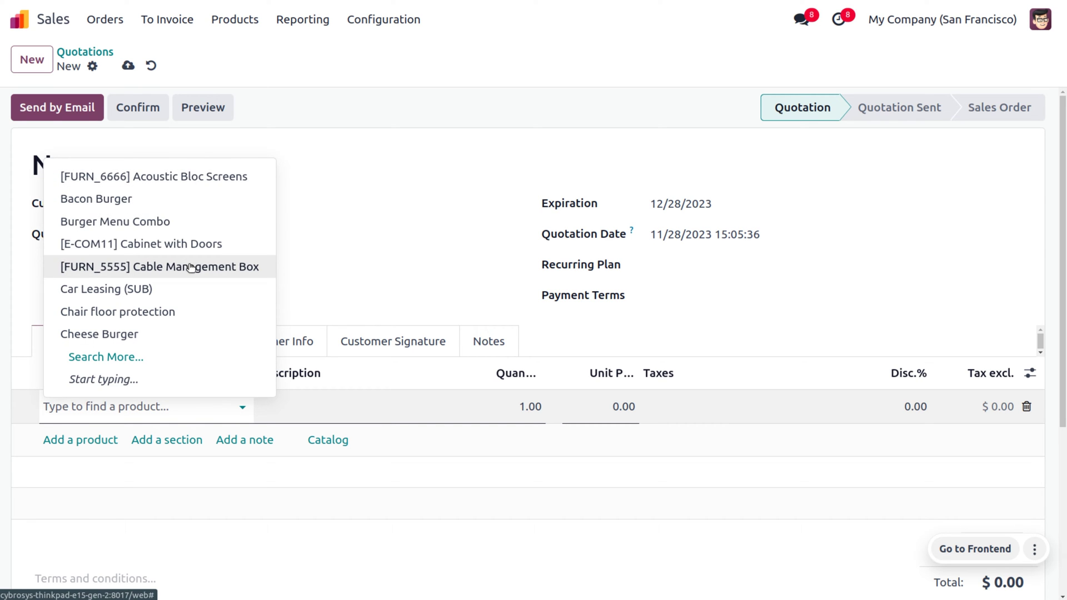
{"action": "left_click", "coordinate": [191, 267]}
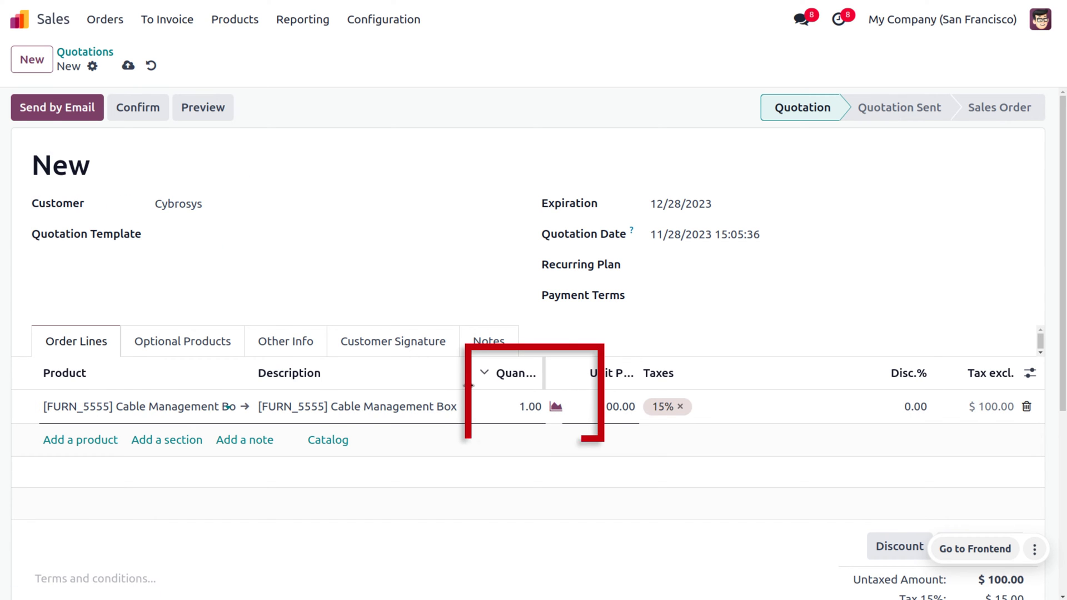
Save and confirm the quotation as order S00048, then begin its invoice.
{"action": "left_click", "coordinate": [128, 65]}
{"action": "left_click", "coordinate": [136, 105]}
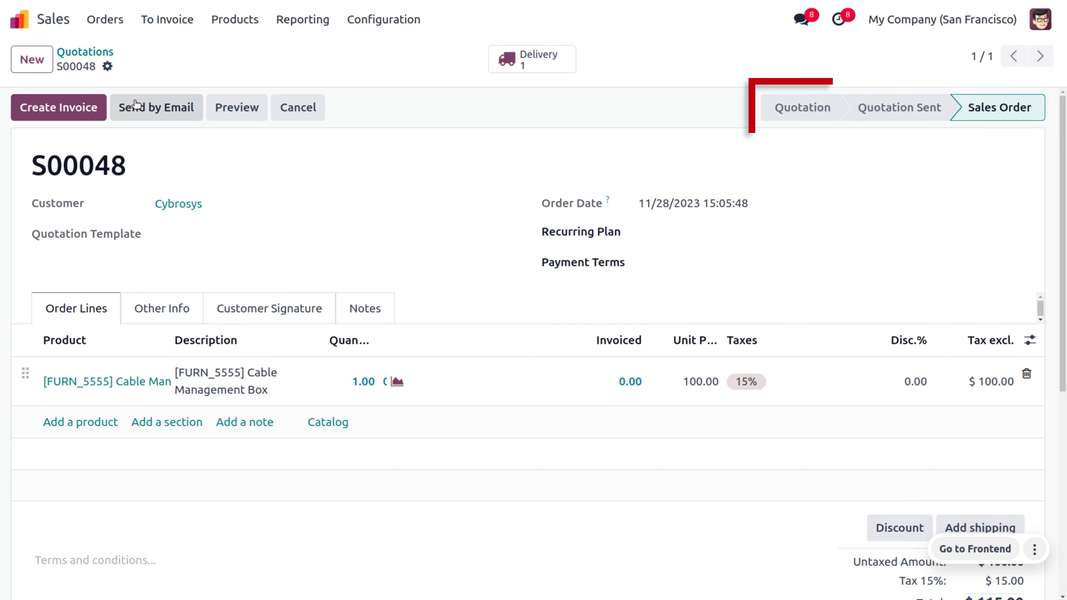
{"action": "left_click", "coordinate": [56, 109]}
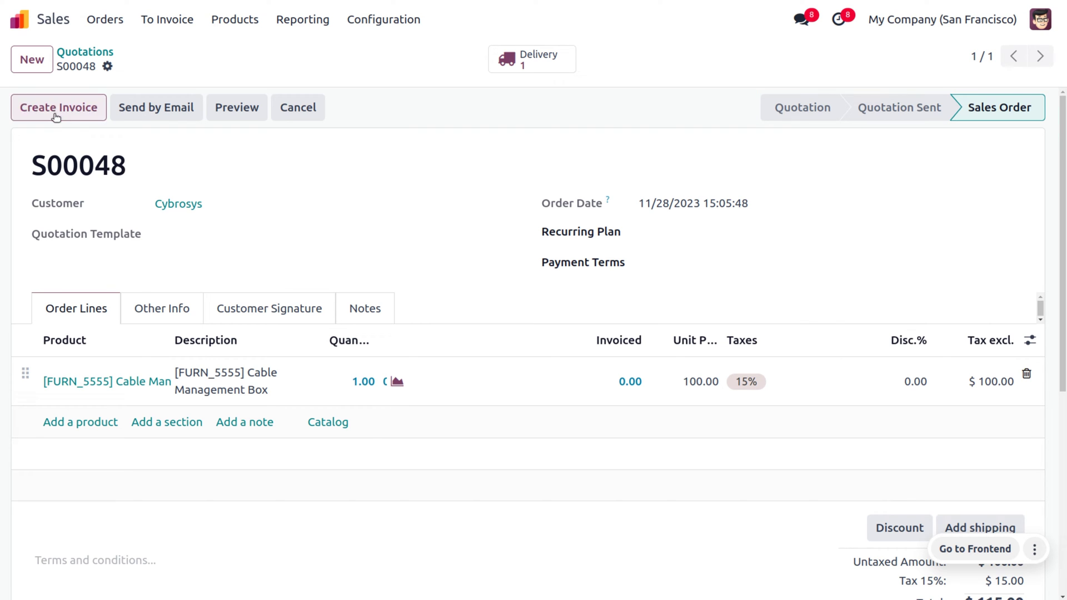
Create and post invoice INV/2023/00015, then register its full $115.00 payment.
{"action": "left_click", "coordinate": [209, 389]}
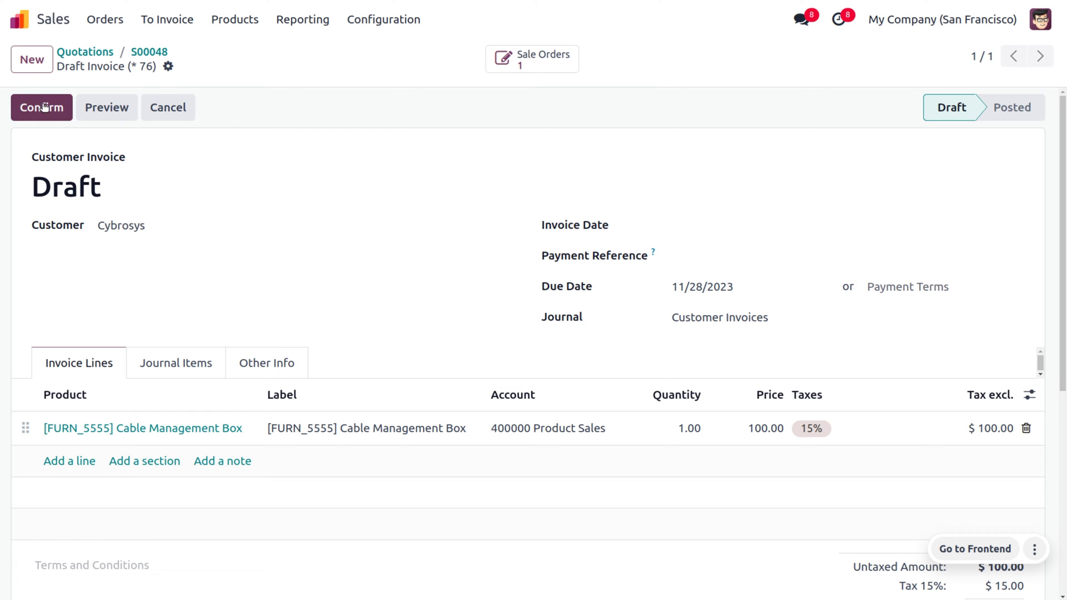
{"action": "left_click", "coordinate": [45, 108]}
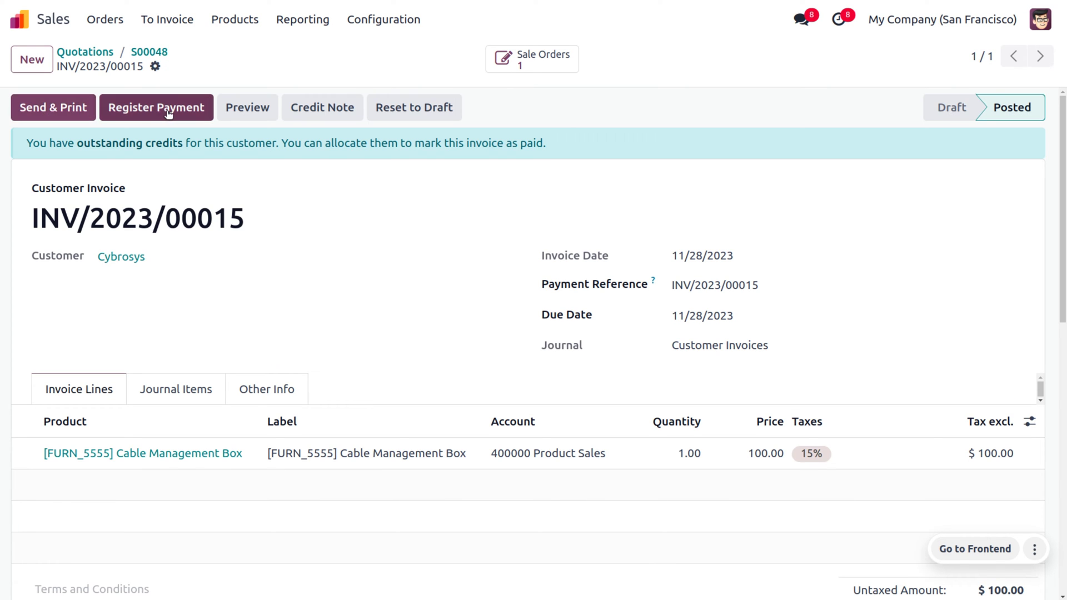
{"action": "left_click", "coordinate": [169, 110]}
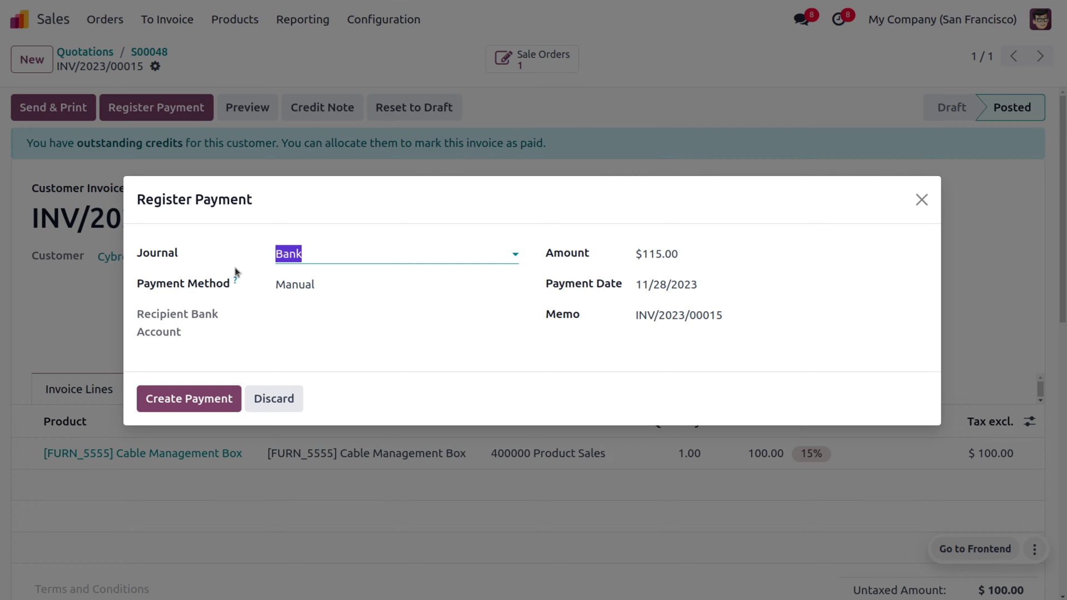
{"action": "left_click", "coordinate": [179, 410]}
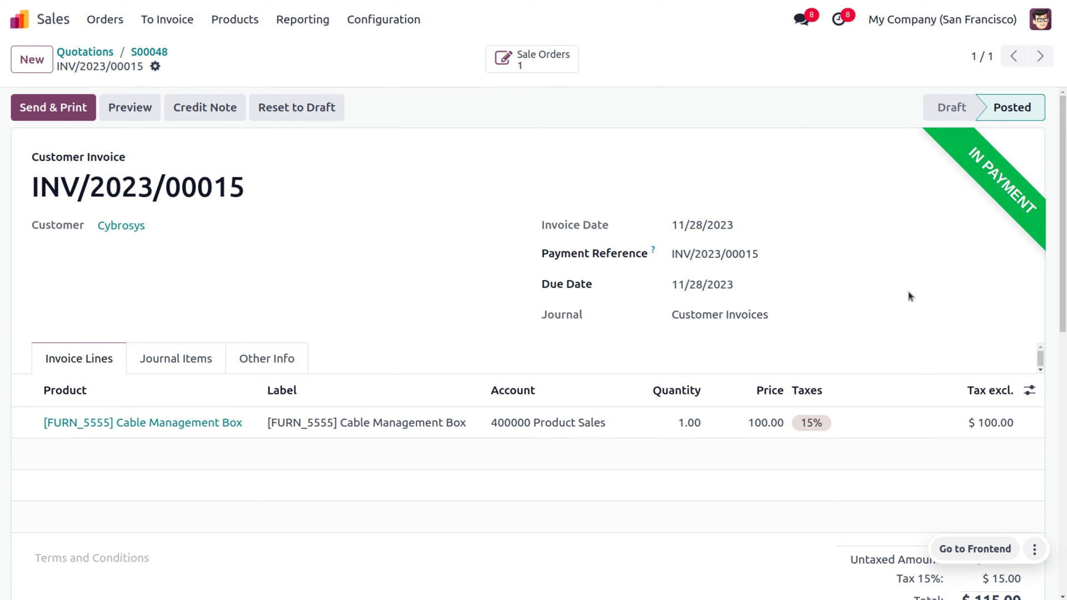
Go back to S00048 and validate delivery WH/OUT/00032 for the Cable Management Box.
{"action": "left_click", "coordinate": [551, 68]}
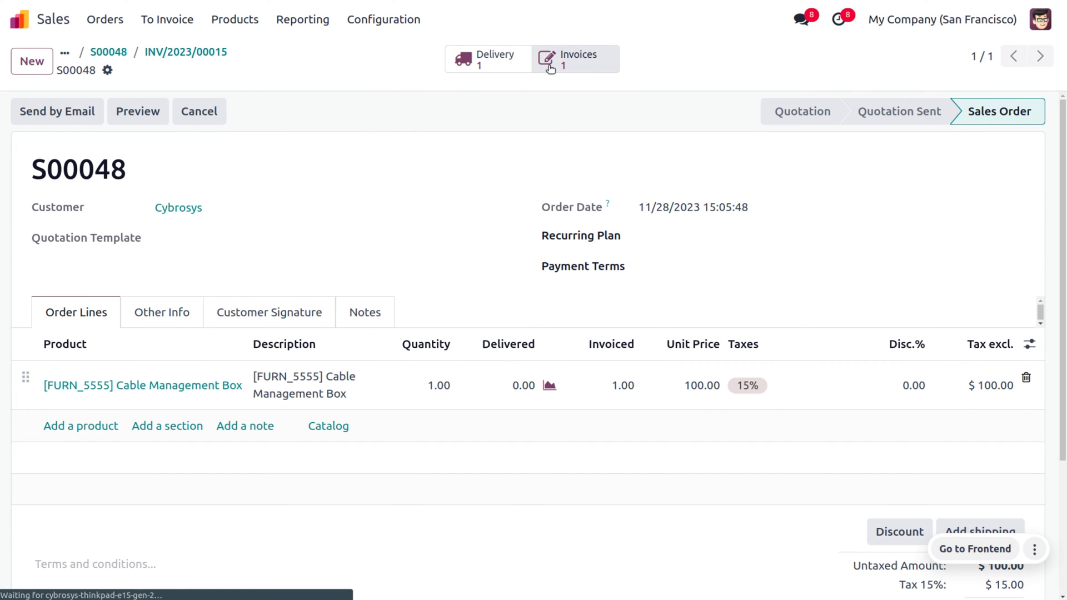
{"action": "left_click", "coordinate": [484, 67]}
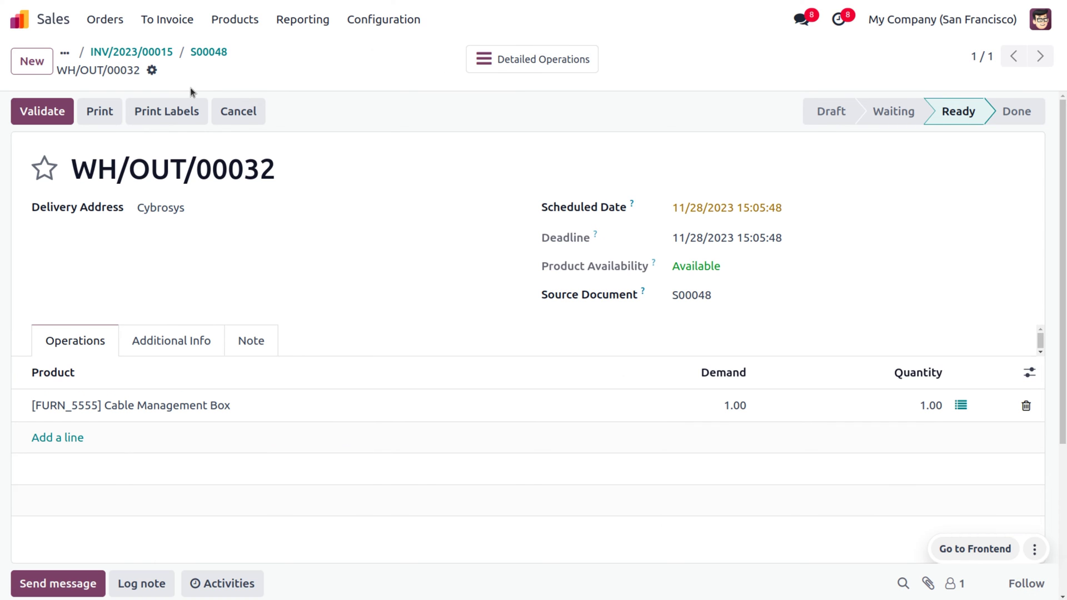
{"action": "left_click", "coordinate": [55, 112]}
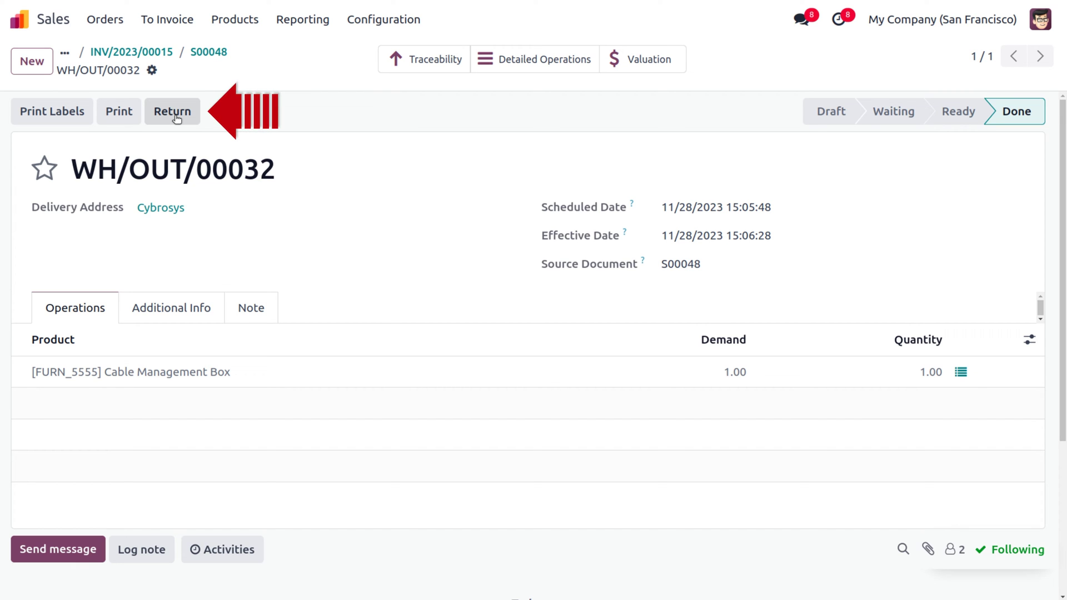
Reverse WH/OUT/00032, returning quantity 1.00 with SO/PO quantities updated.
{"action": "left_click", "coordinate": [172, 113]}
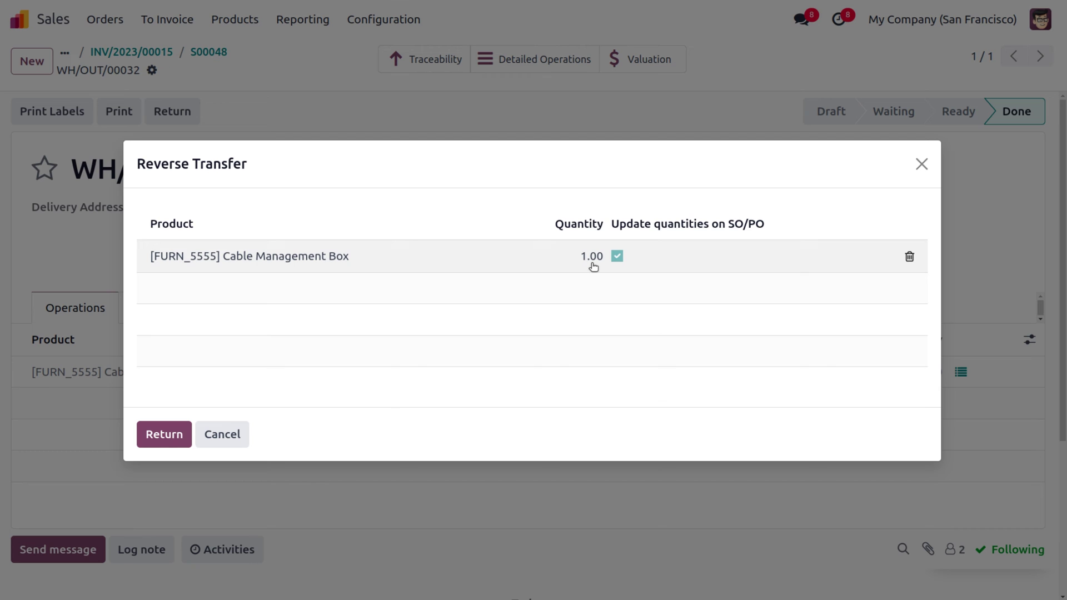
{"action": "left_click", "coordinate": [179, 432]}
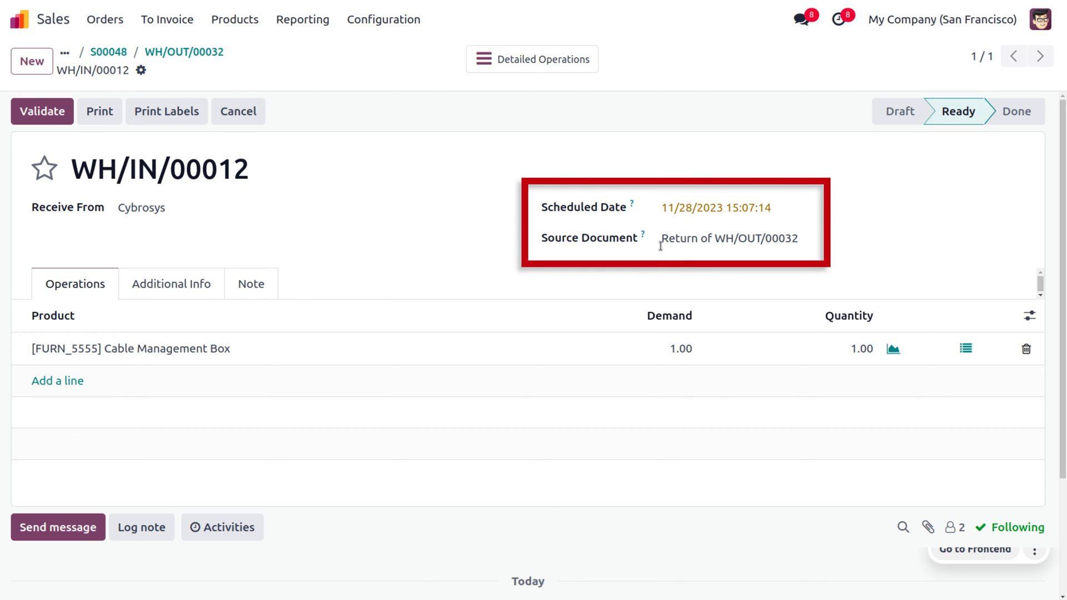
Validate WH/IN/00012, check it from WH/OUT/00032's Returns button, and return to S00048.
{"action": "left_click", "coordinate": [41, 118]}
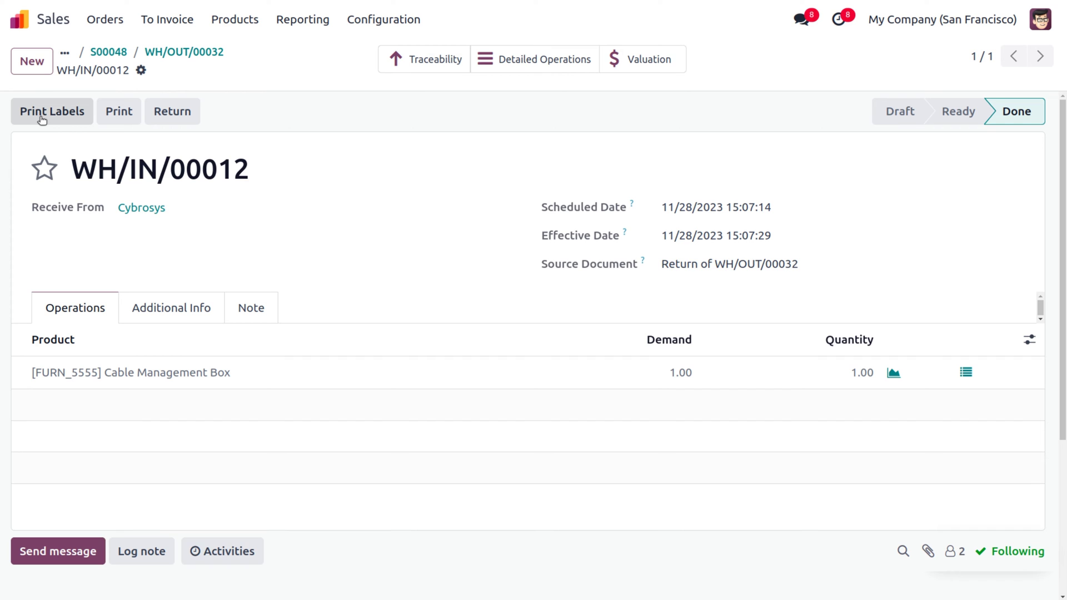
{"action": "left_click", "coordinate": [187, 55]}
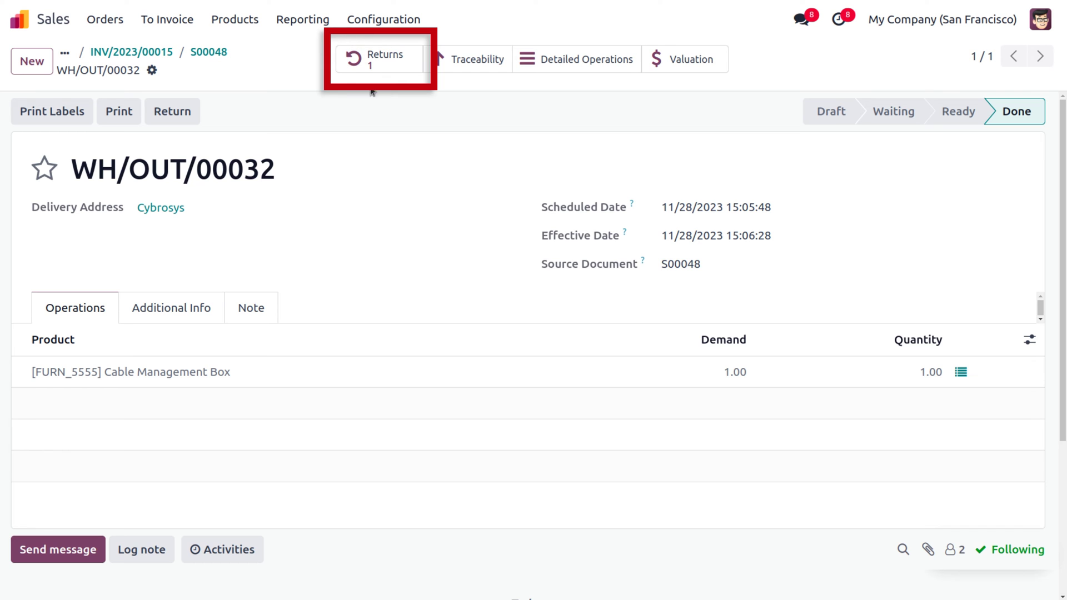
{"action": "left_click", "coordinate": [383, 54]}
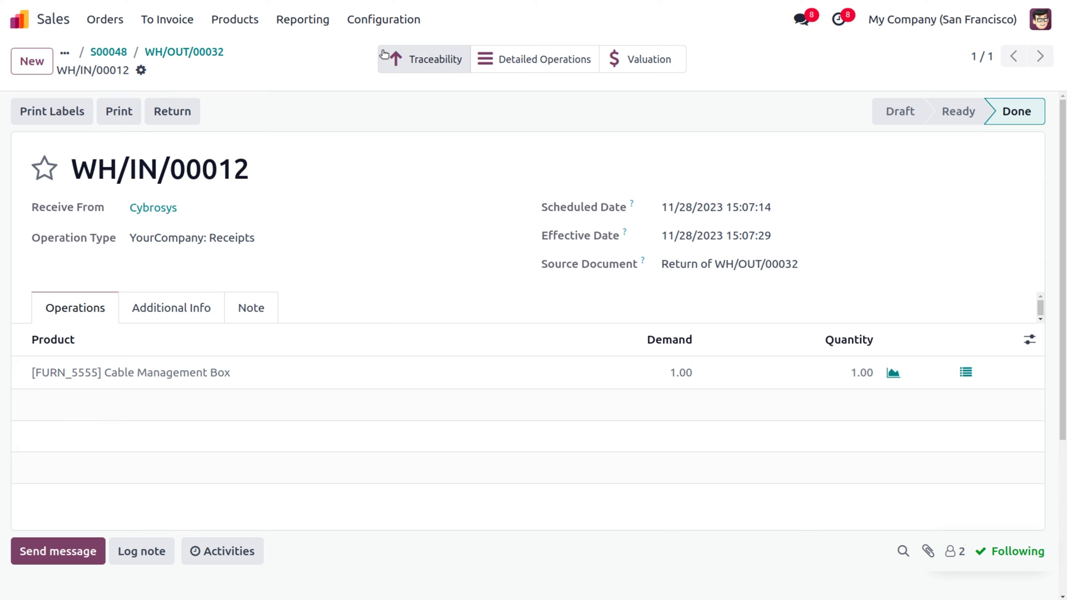
{"action": "left_click", "coordinate": [118, 53]}
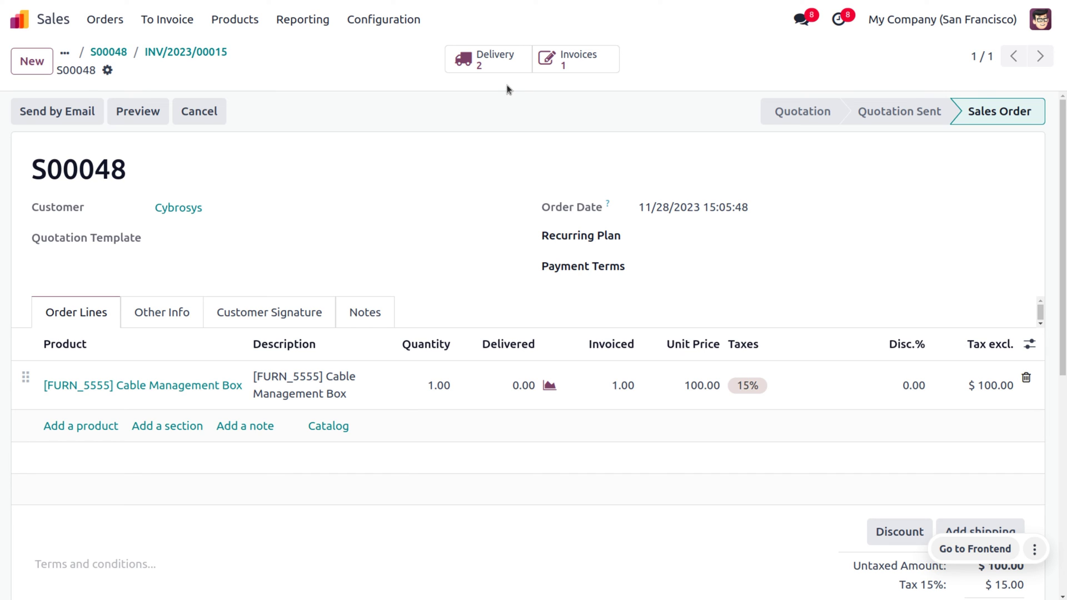
Issue a credit note on INV/2023/00015 with reason 'damaged item' and a new draft invoice.
{"action": "left_click", "coordinate": [604, 62]}
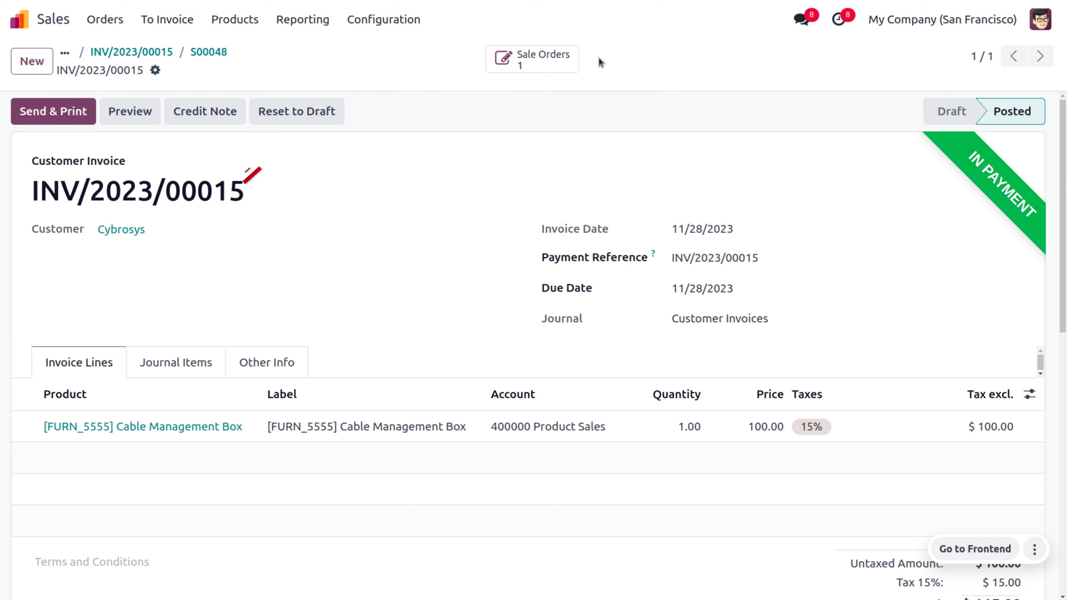
{"action": "left_click", "coordinate": [206, 114]}
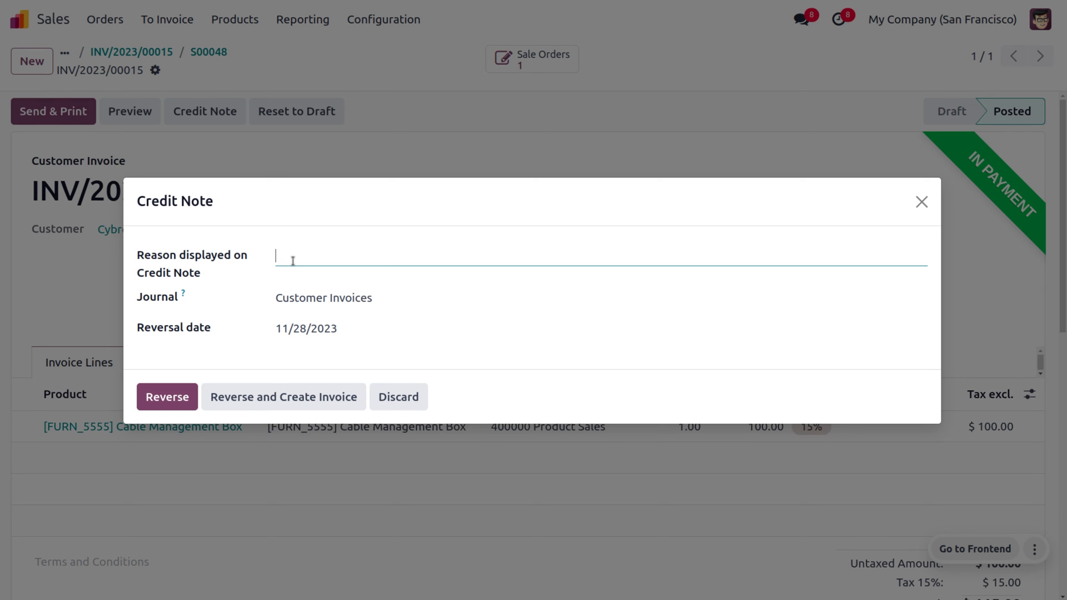
{"action": "type", "text": "damaged item"}
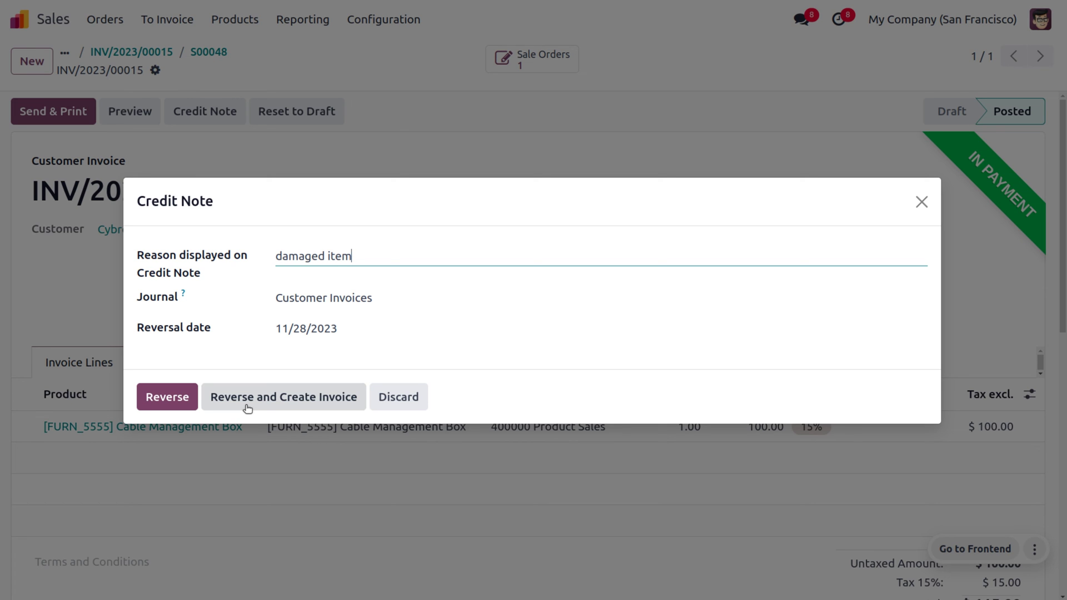
{"action": "left_click", "coordinate": [247, 409]}
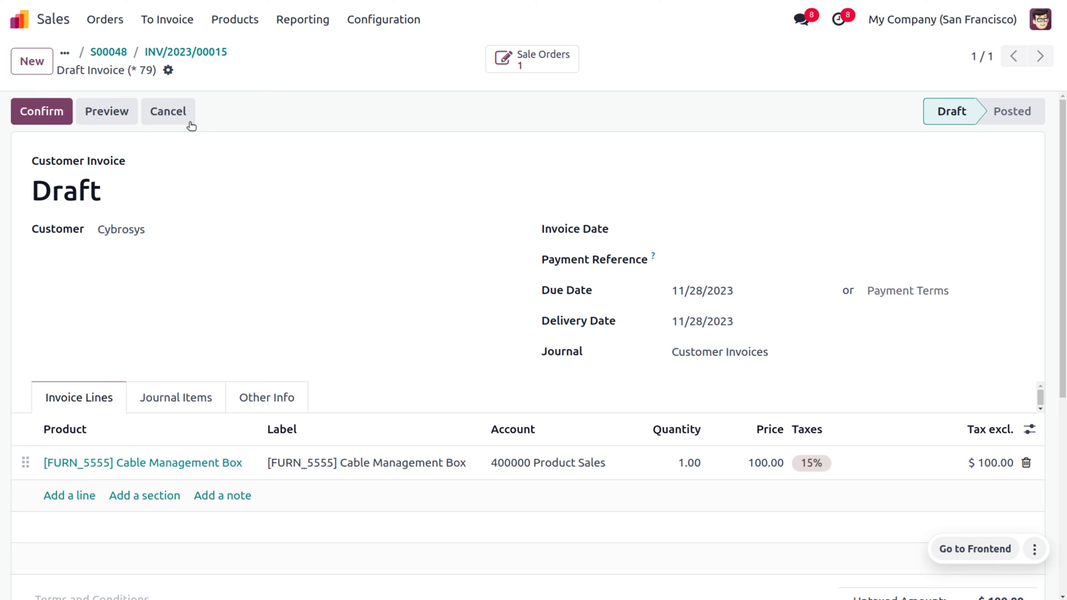
Post INV/2023/00016, pay $115.00 to the Bank journal, and return to INV/2023/00015.
{"action": "left_click", "coordinate": [56, 113]}
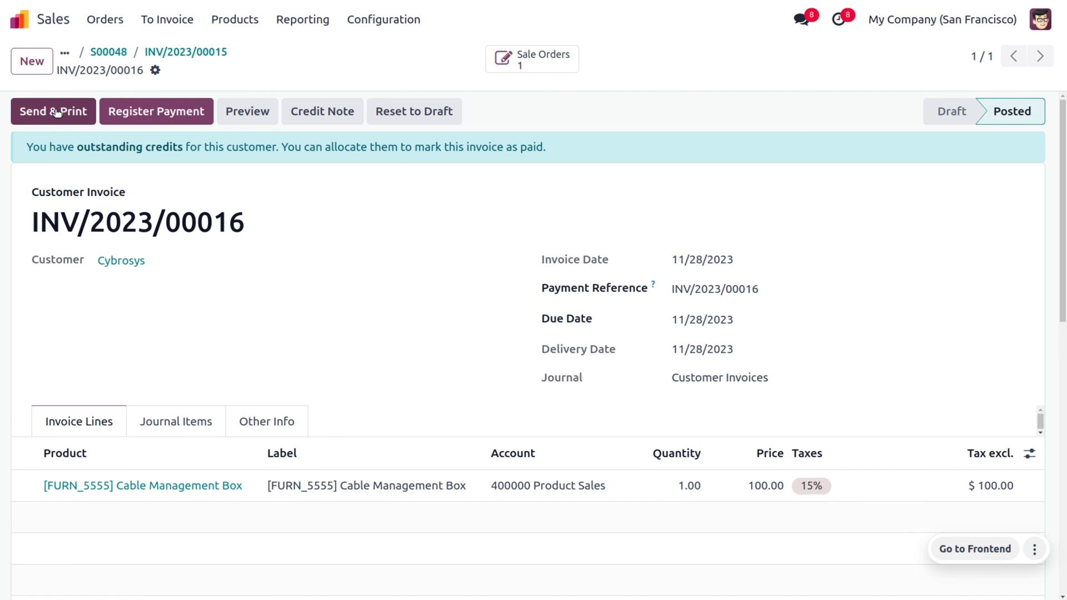
{"action": "left_click", "coordinate": [177, 113]}
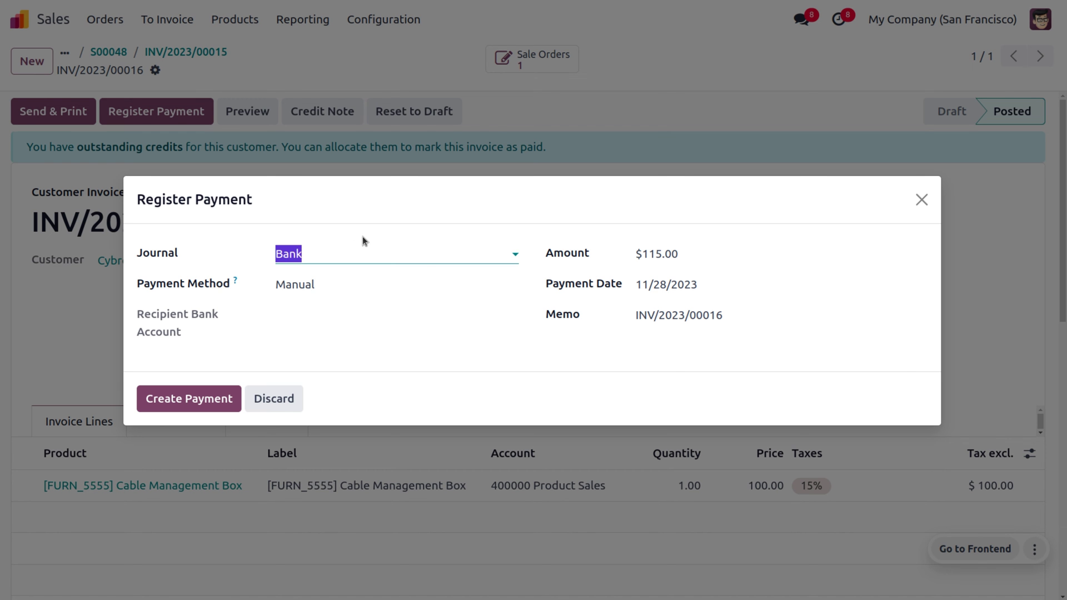
{"action": "left_click", "coordinate": [192, 395]}
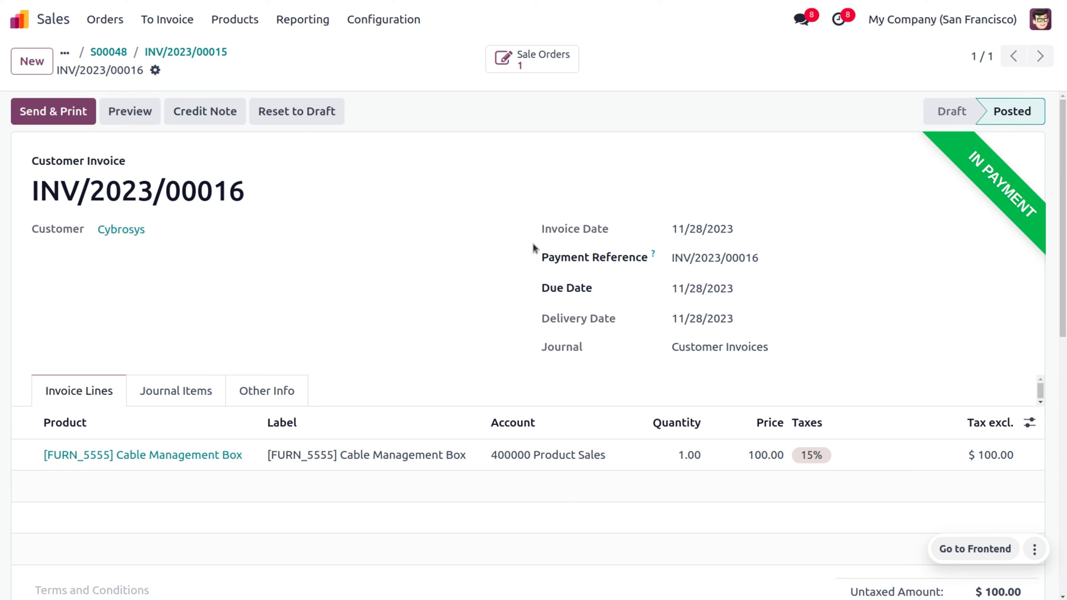
{"action": "left_click", "coordinate": [192, 51]}
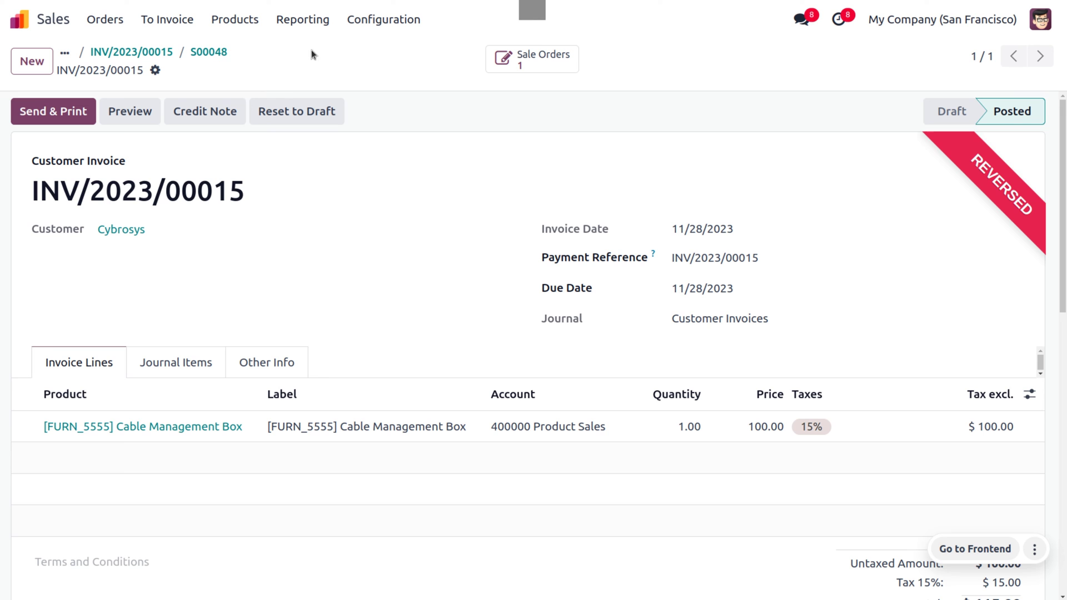
Go back to S00048 and list its invoices from the Invoices smart button.
{"action": "left_click", "coordinate": [205, 53]}
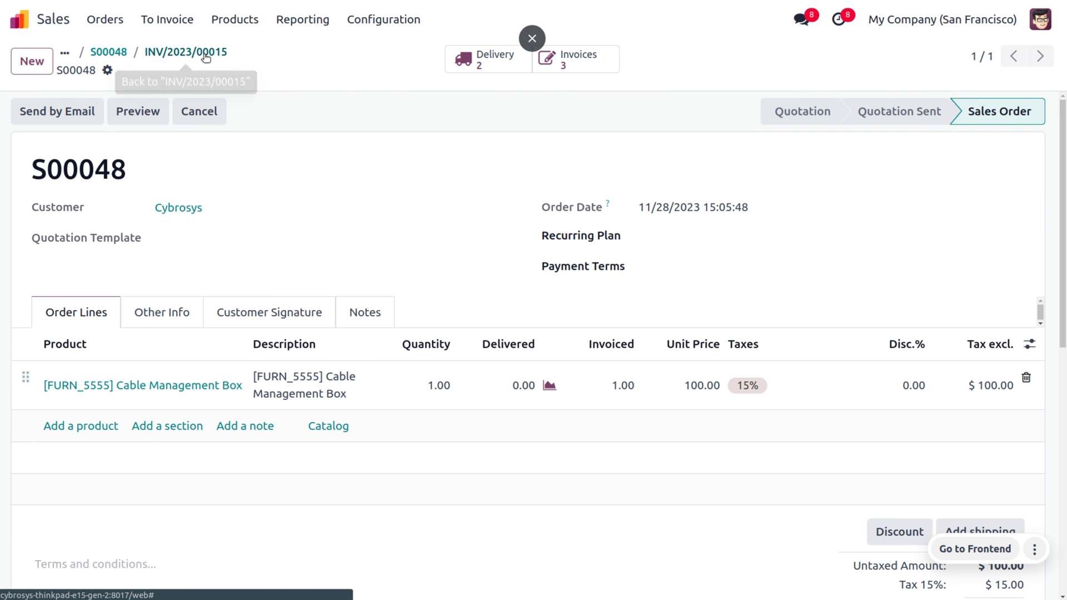
{"action": "left_click", "coordinate": [587, 58]}
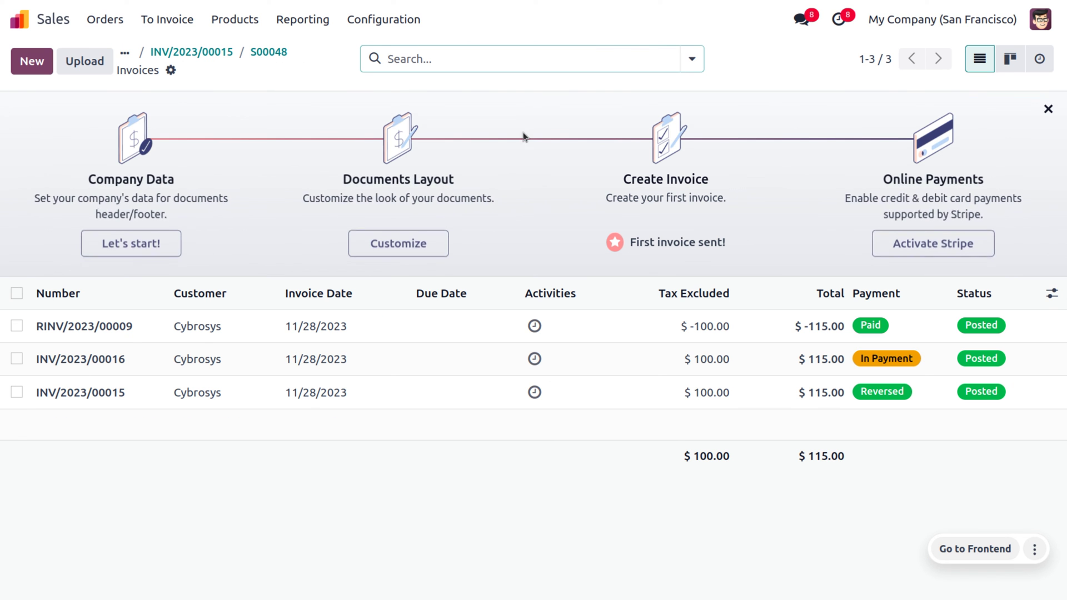